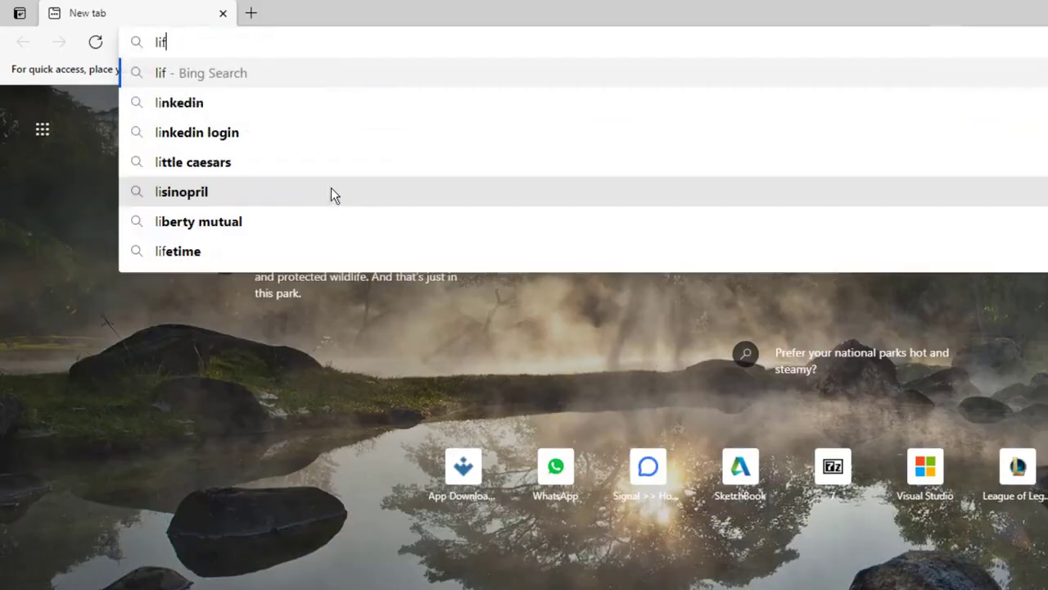
# Step: Go to lifesize.com in Edge and scroll through the homepage
pyautogui.write('fesize.c')
pyautogui.press('Return')
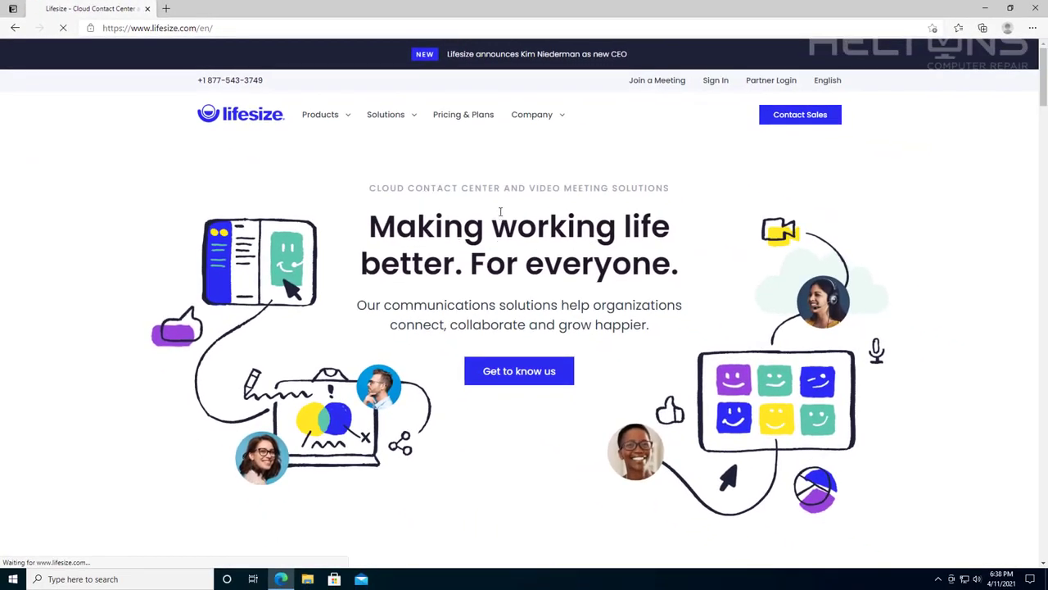
pyautogui.scroll(-4, 540, 196)
pyautogui.scroll(-4, 541, 191)
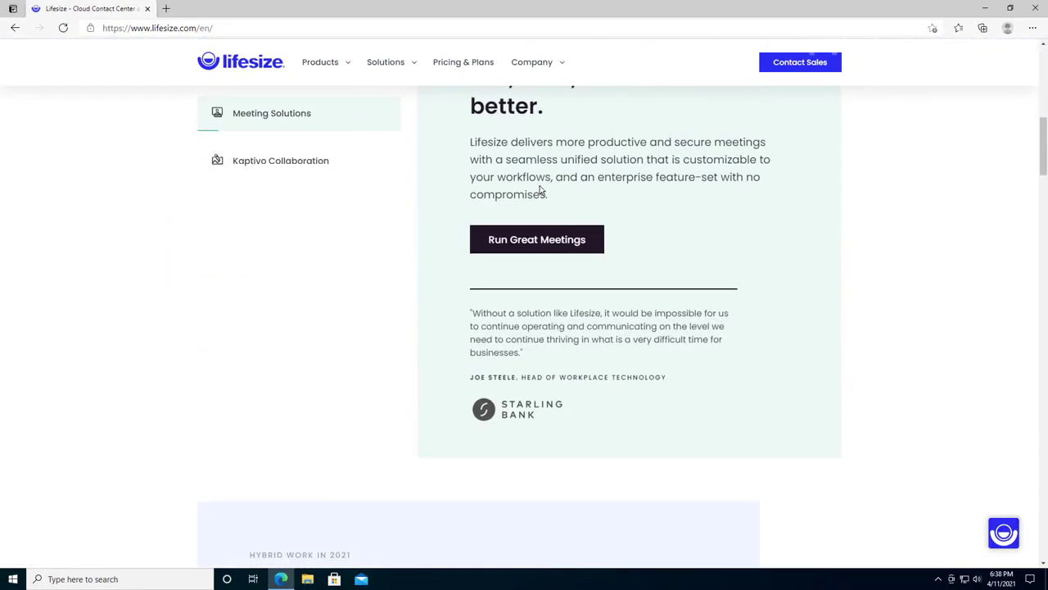
pyautogui.scroll(-5, 540, 191)
pyautogui.scroll(-4, 540, 191)
pyautogui.scroll(1, 540, 191)
pyautogui.scroll(6, 540, 190)
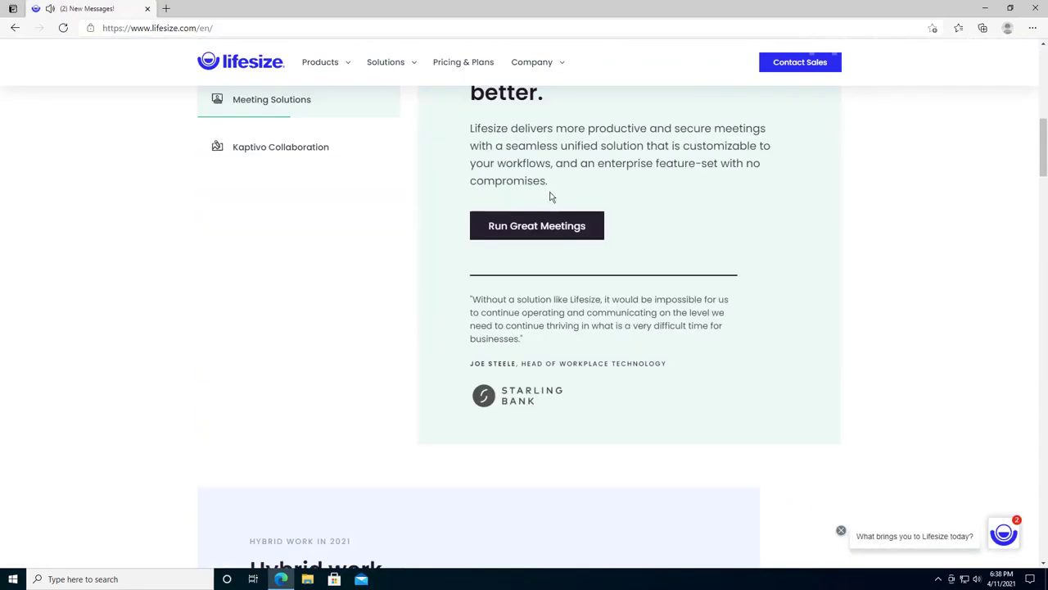
pyautogui.scroll(6, 541, 191)
pyautogui.scroll(3, 540, 191)
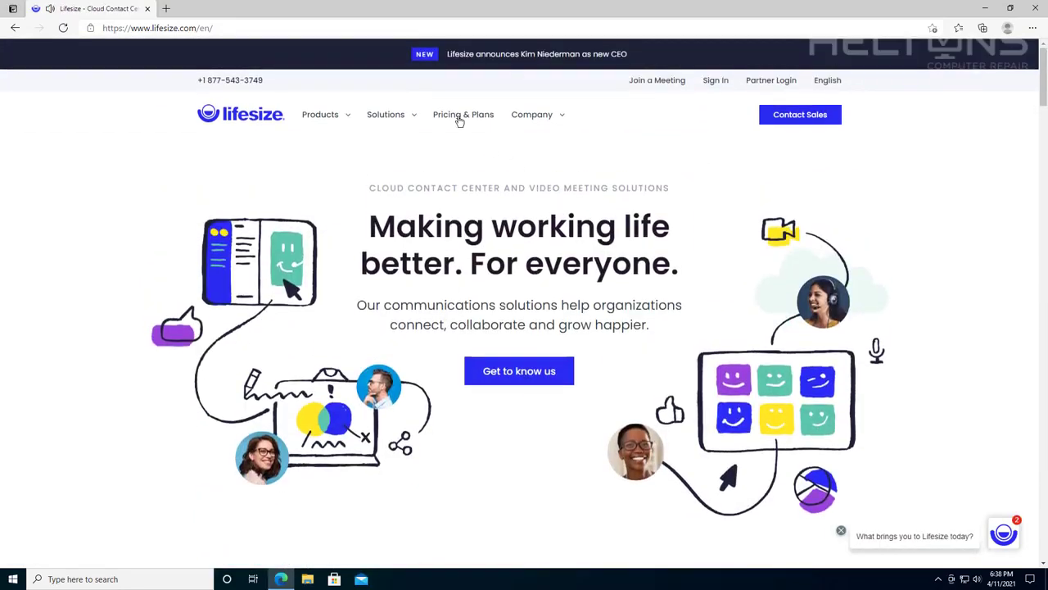
# Step: Load the Lifesize Downloads page at call.lifesizecloud.com/download
pyautogui.click(244, 28)
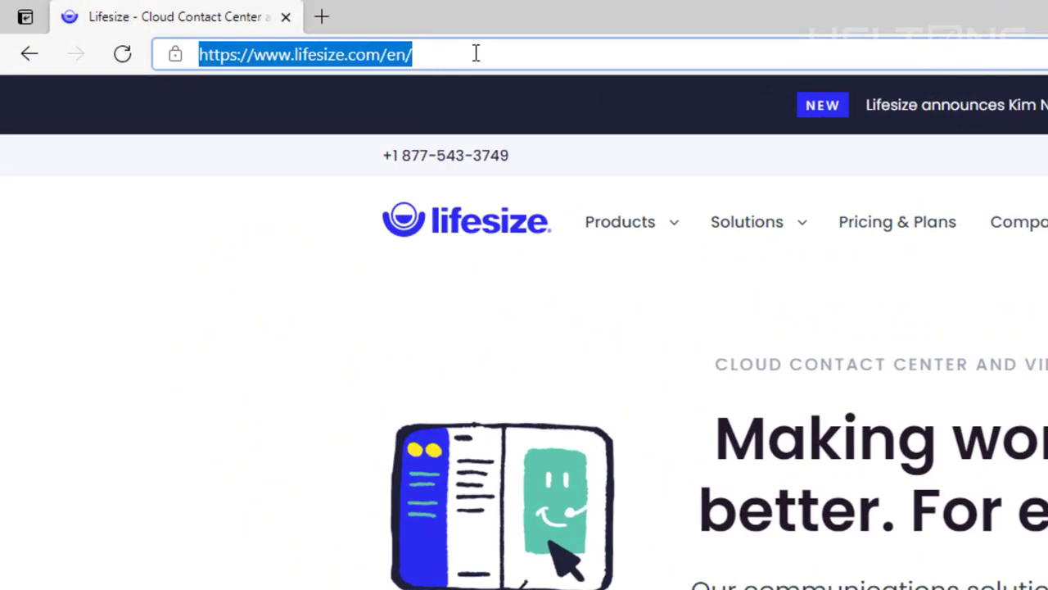
pyautogui.write('ca')
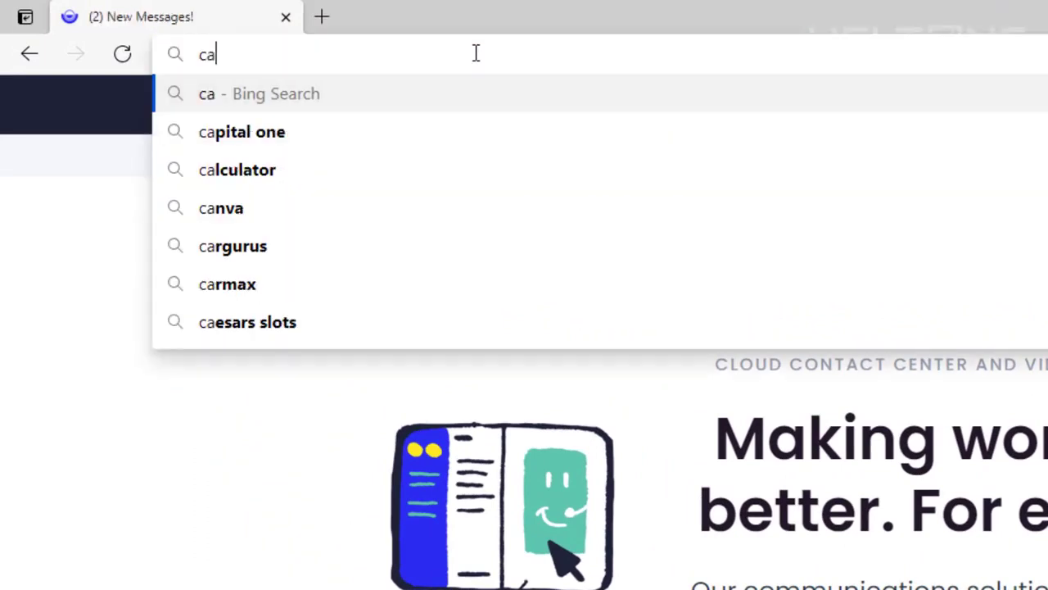
pyautogui.write('ll.')
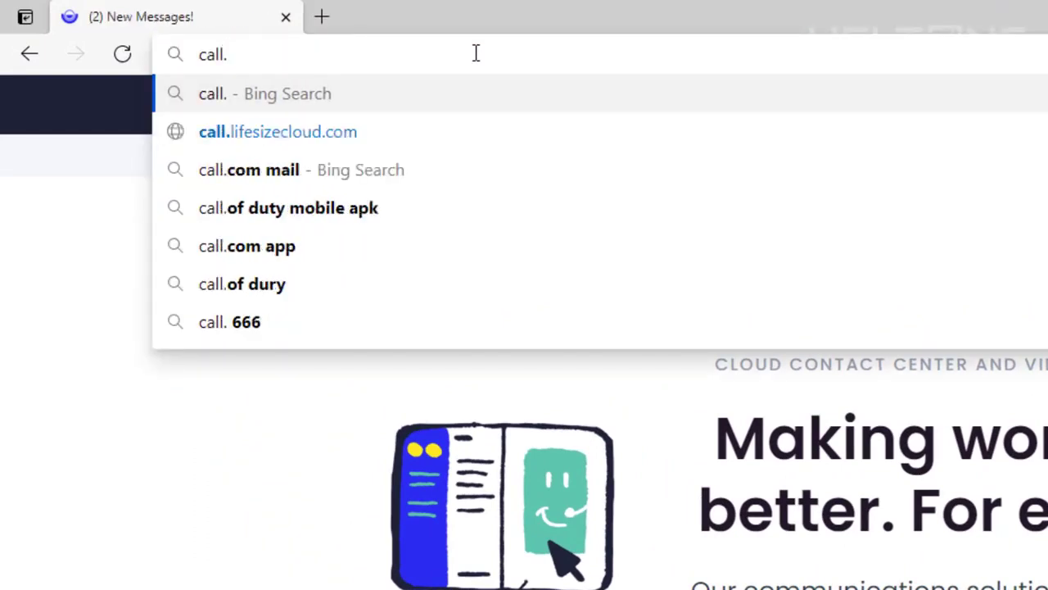
pyautogui.write('lifesi')
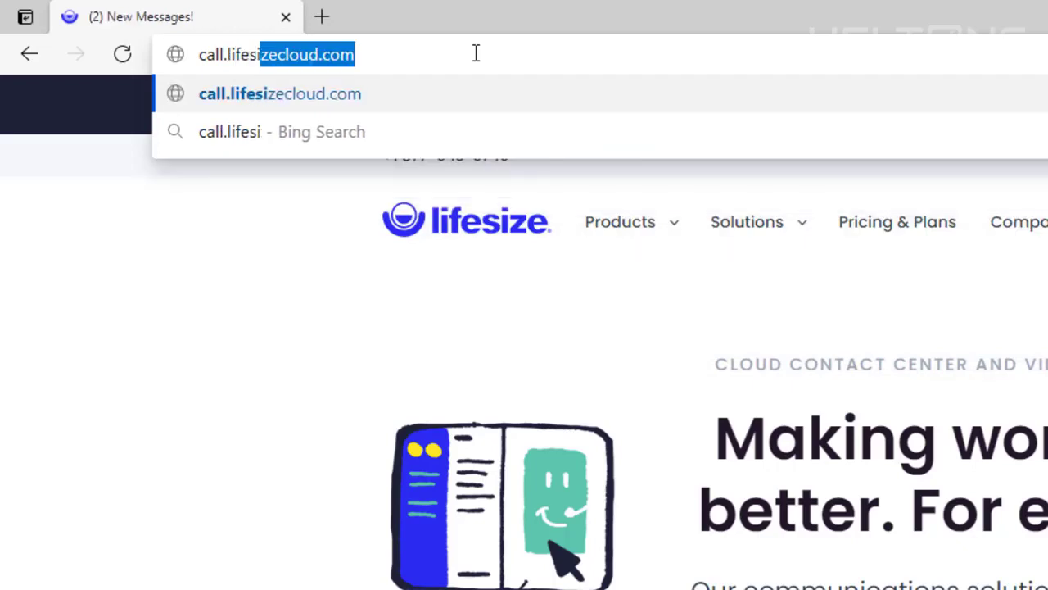
pyautogui.write('zecloud.com/d')
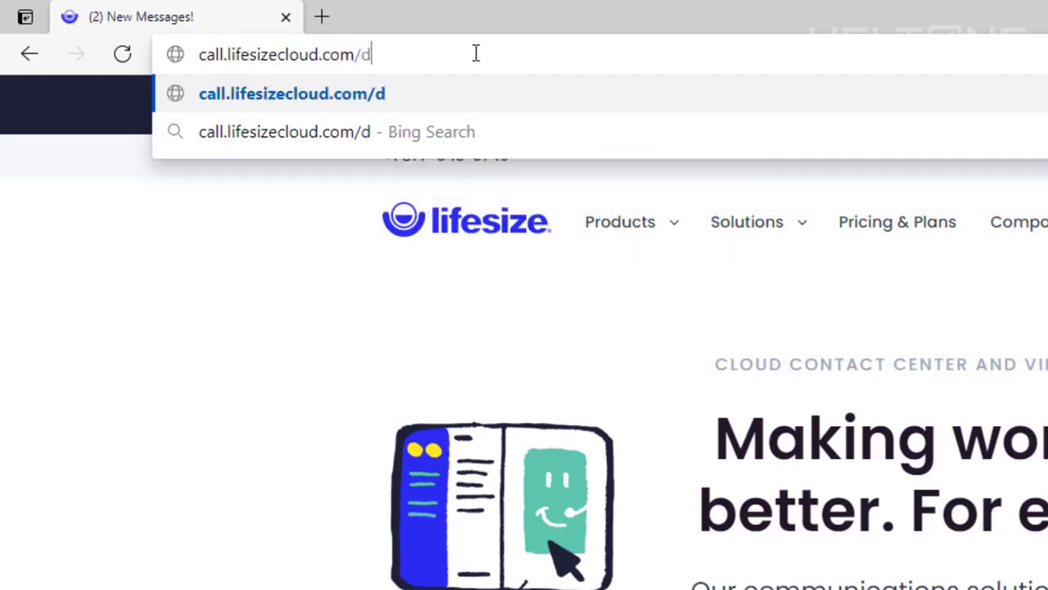
pyautogui.write('owna')
pyautogui.press('BackSpace')
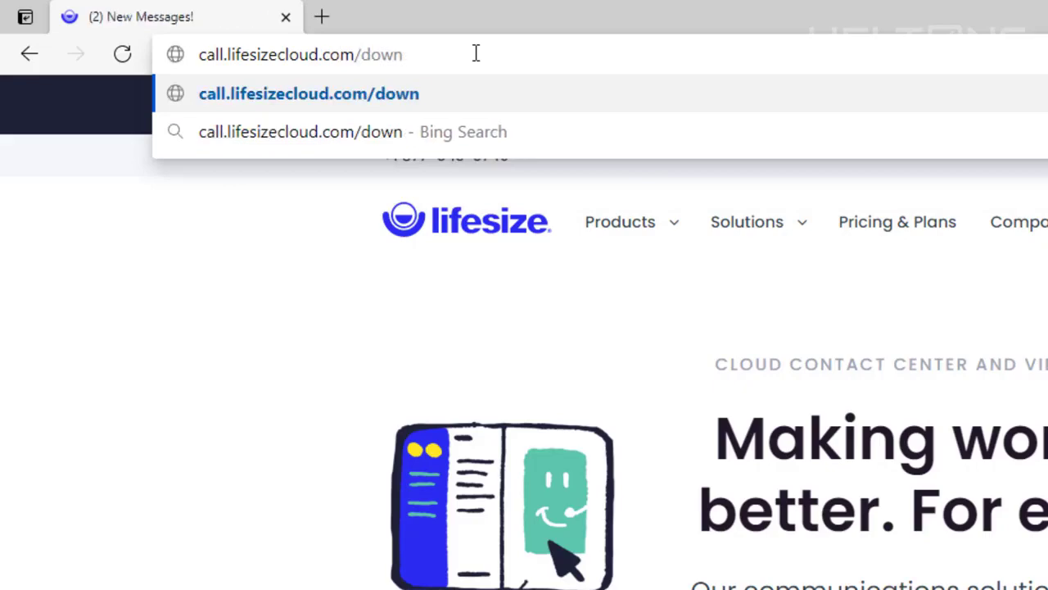
pyautogui.write('load')
pyautogui.press('Return')
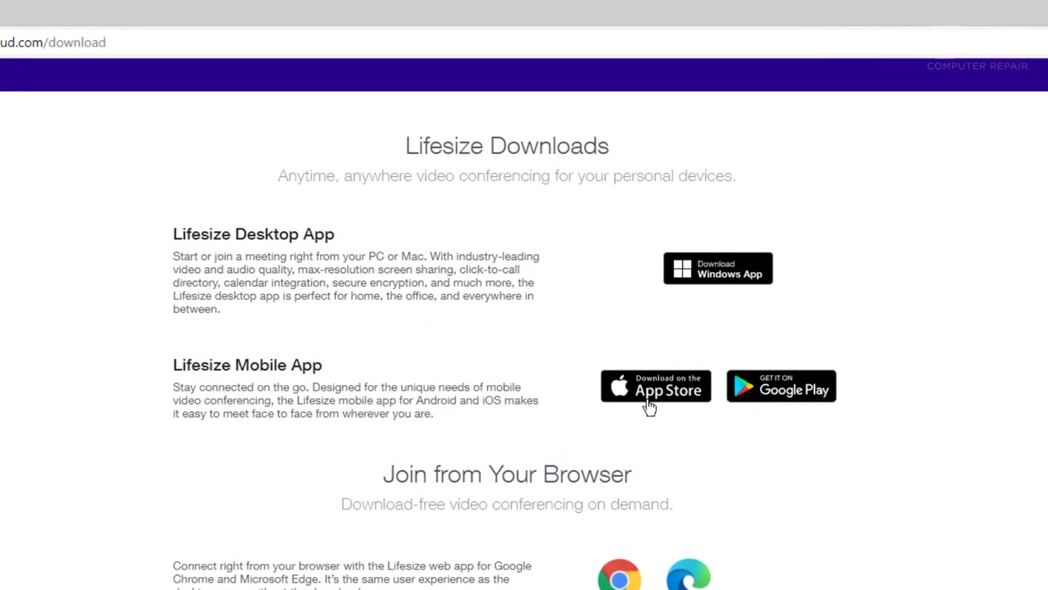
pyautogui.scroll(-3, 643, 407)
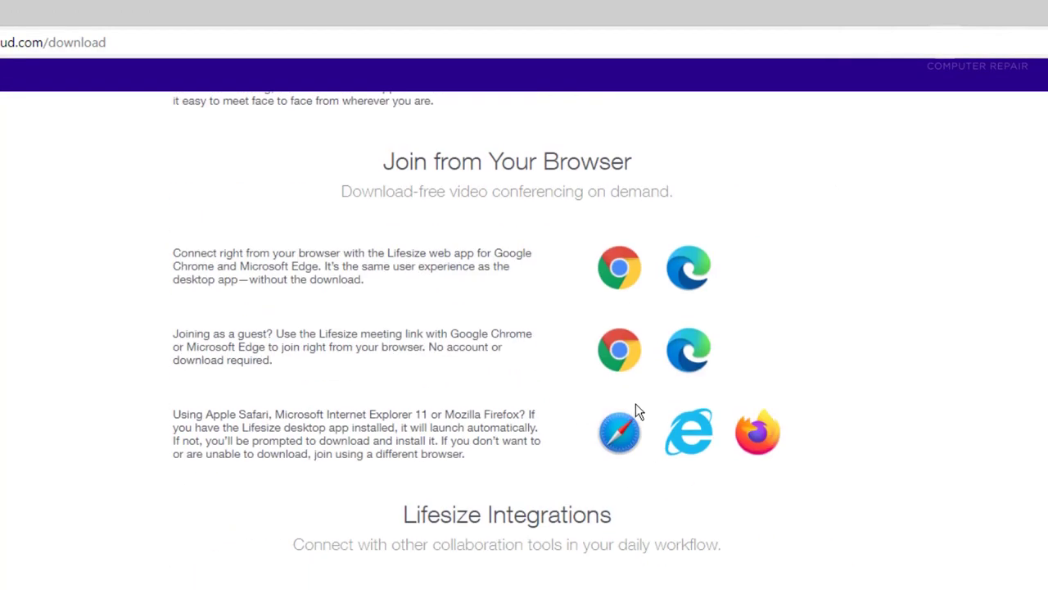
pyautogui.scroll(3, 632, 407)
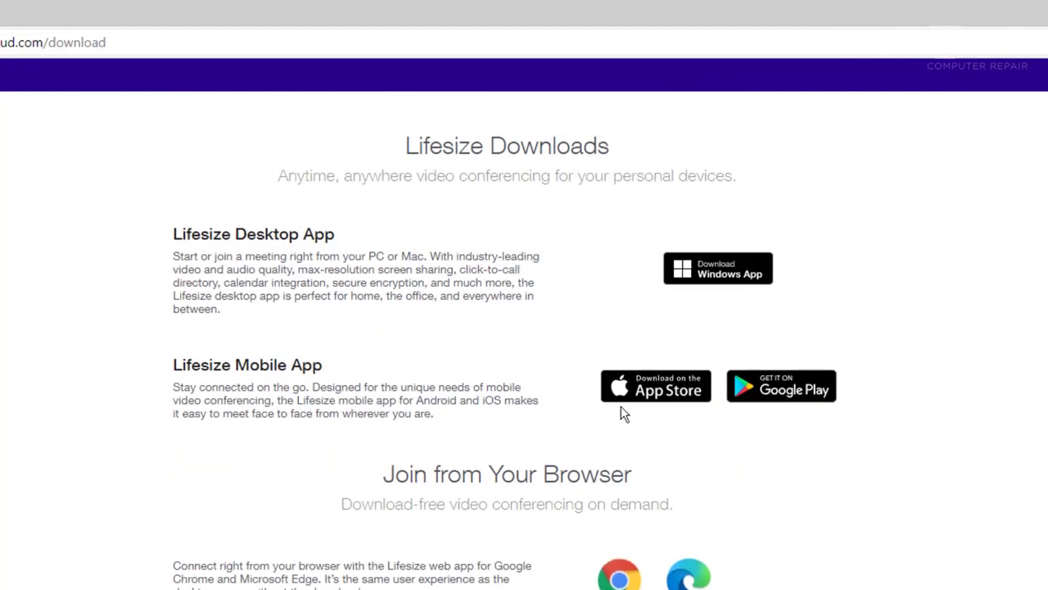
pyautogui.scroll(-3, 619, 432)
pyautogui.scroll(2, 428, 514)
pyautogui.scroll(-2, 421, 545)
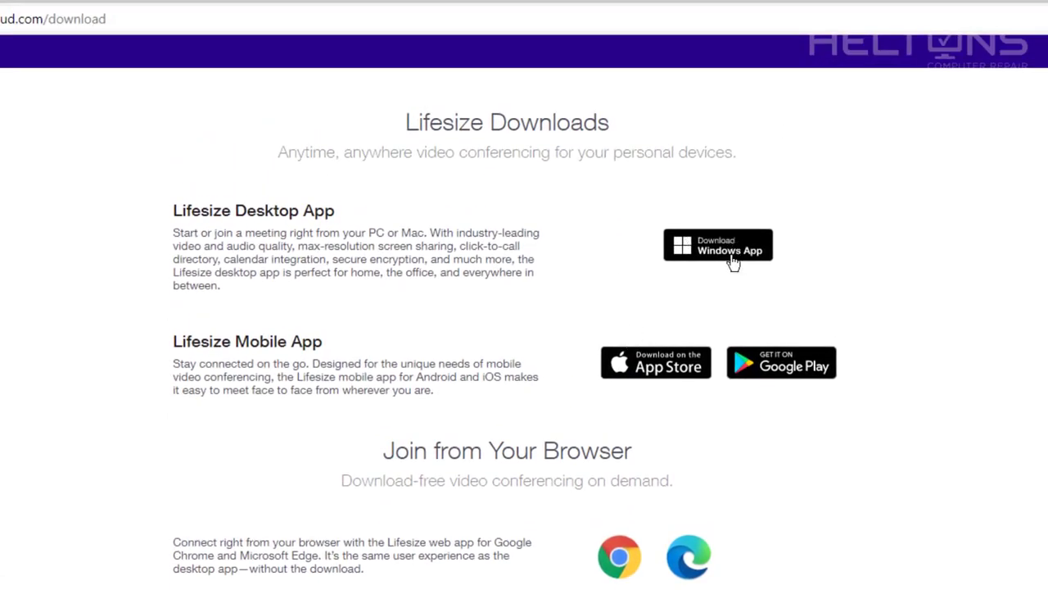
# Step: Download the Lifesize Windows app and run the Lifesize Setup .exe from the download bar
pyautogui.click(731, 259)
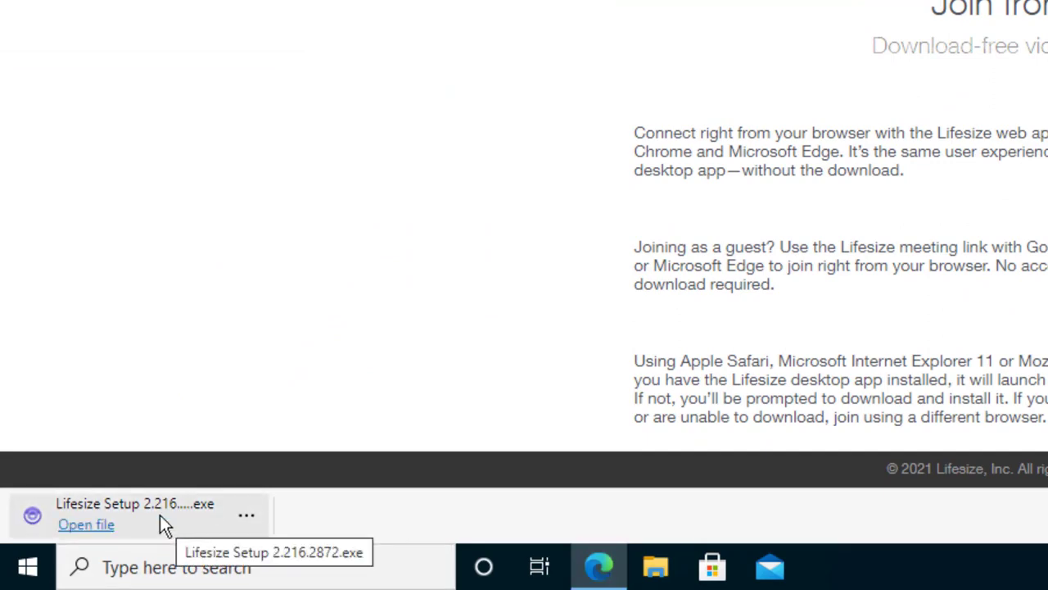
pyautogui.click(101, 526)
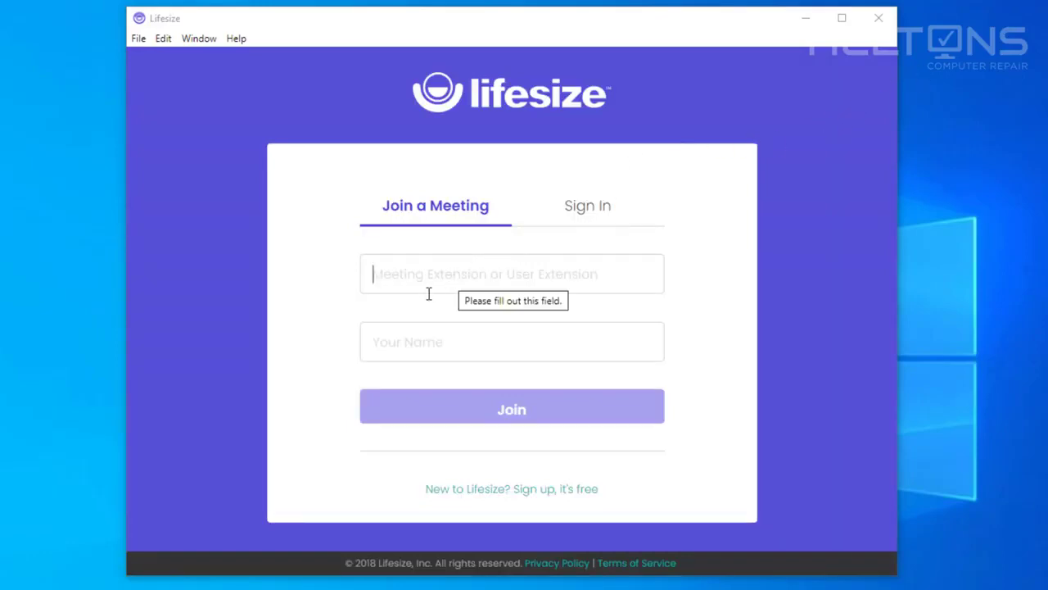
# Step: Switch Lifesize to the Sign In form, then open File > Settings > Audio/Video Settings
pyautogui.click(398, 289)
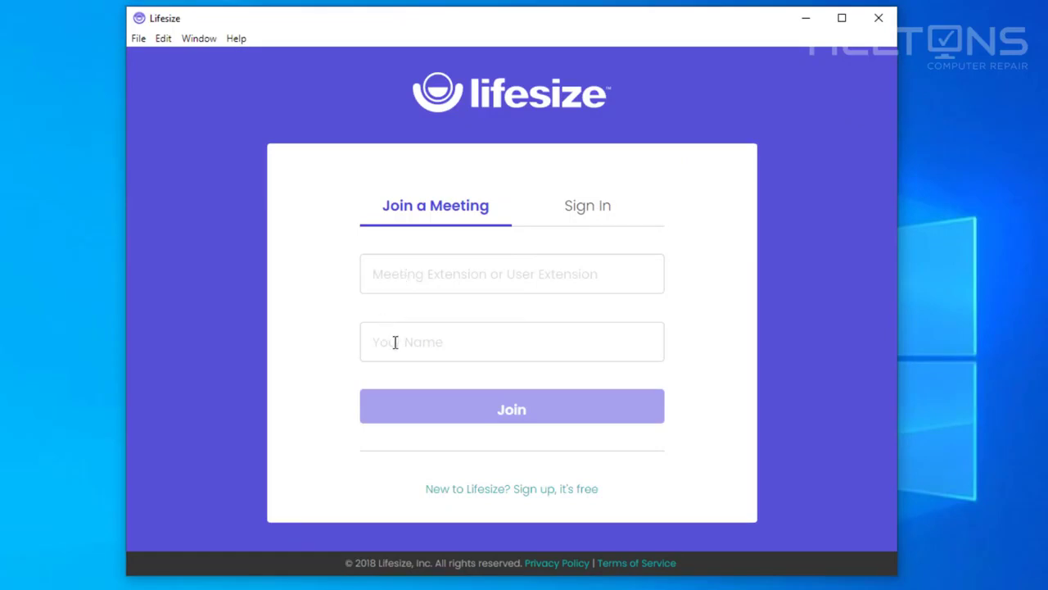
pyautogui.click(593, 226)
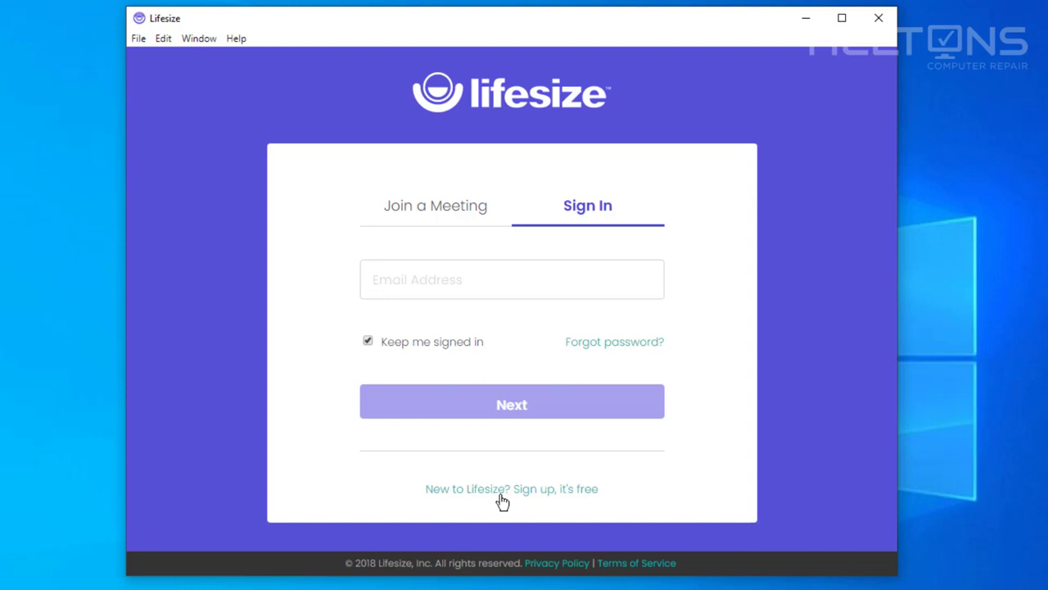
pyautogui.click(138, 39)
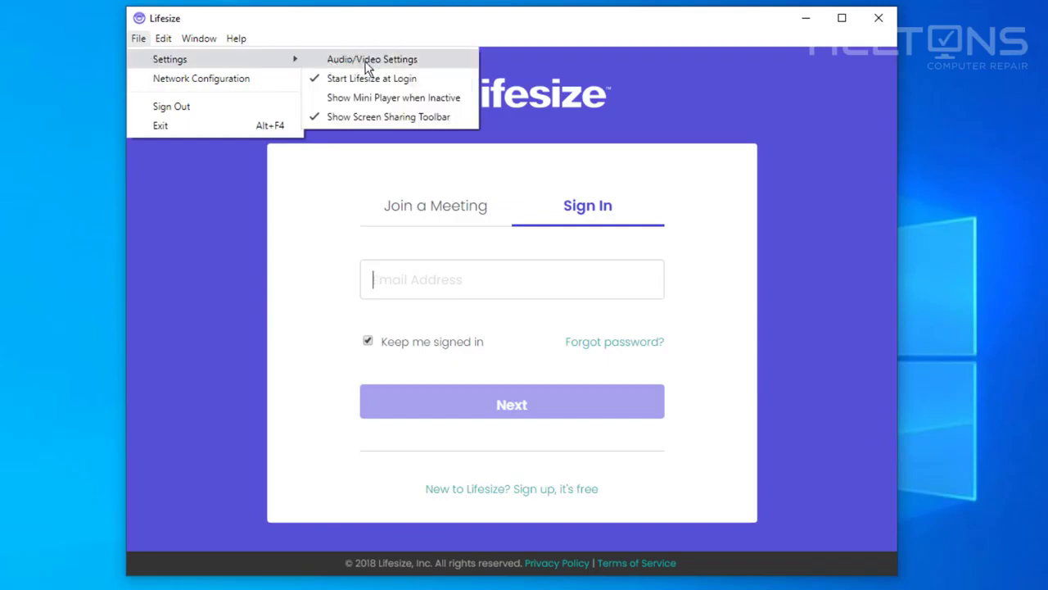
pyautogui.click(364, 62)
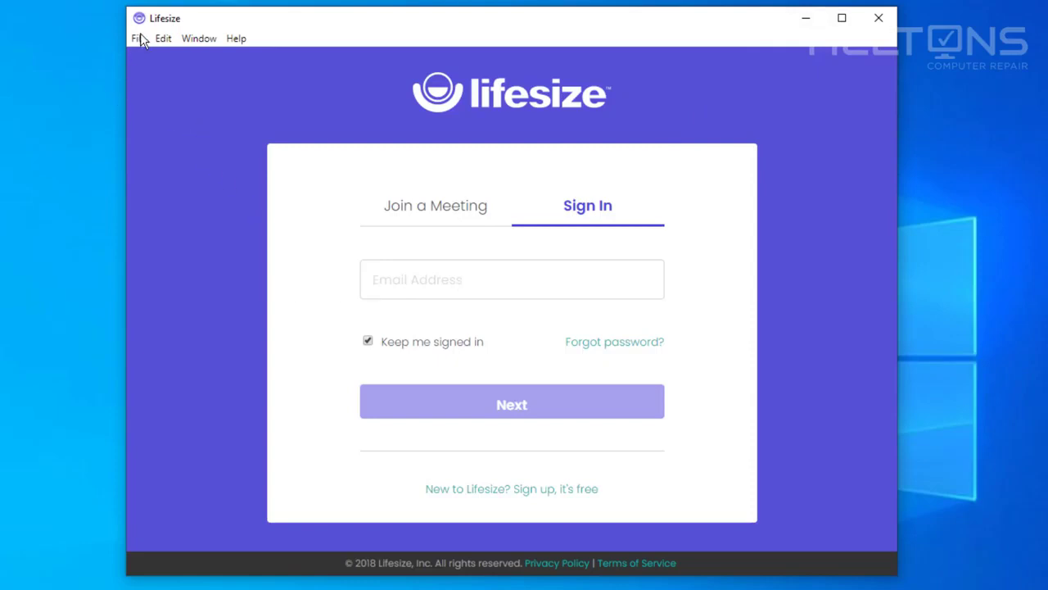
# Step: Exit Lifesize with the window's X button, leaving the Sign In email field empty
pyautogui.click(884, 16)
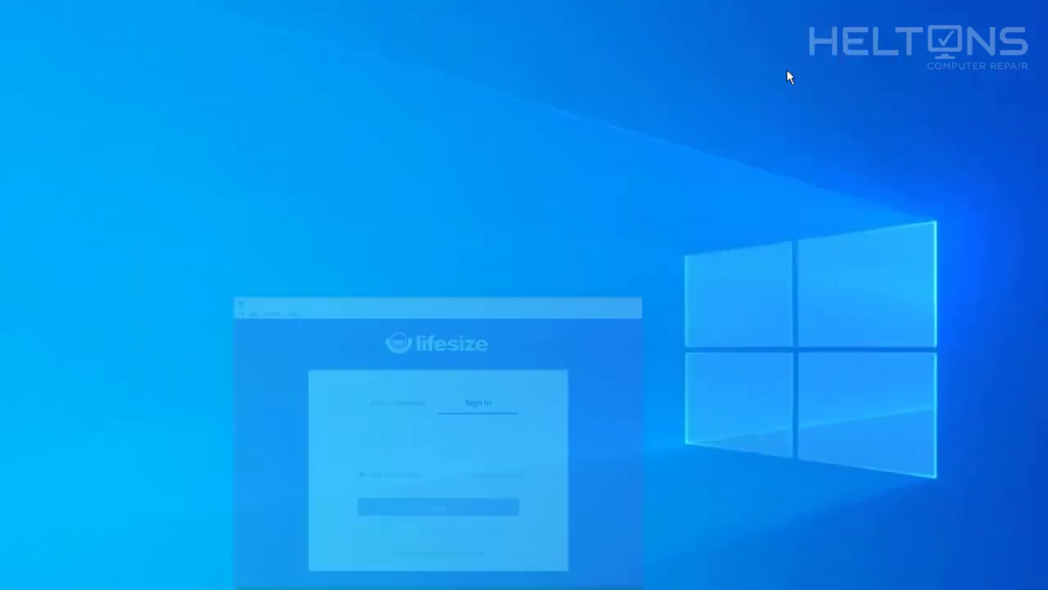